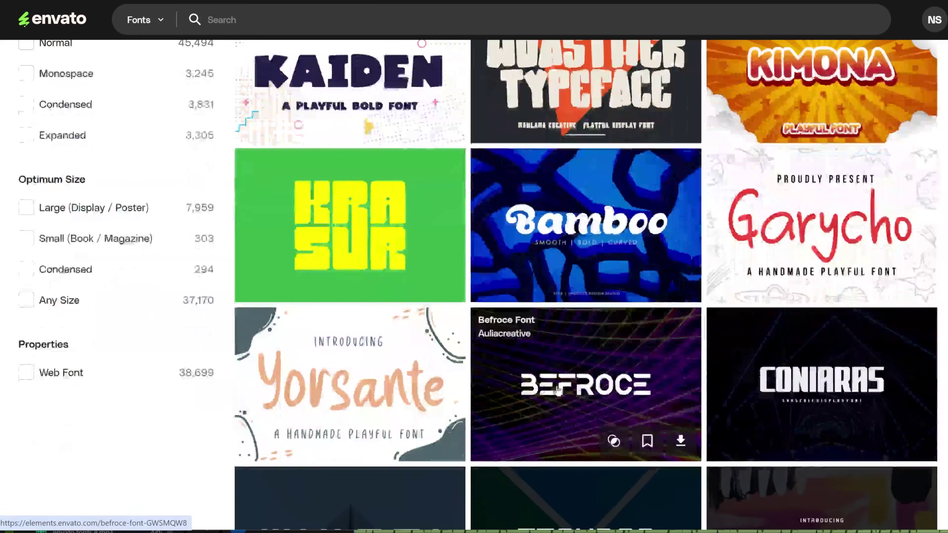
Open the Yorsante handmade font page and look through its preview images.
click(387, 362)
click(175, 463)
click(220, 448)
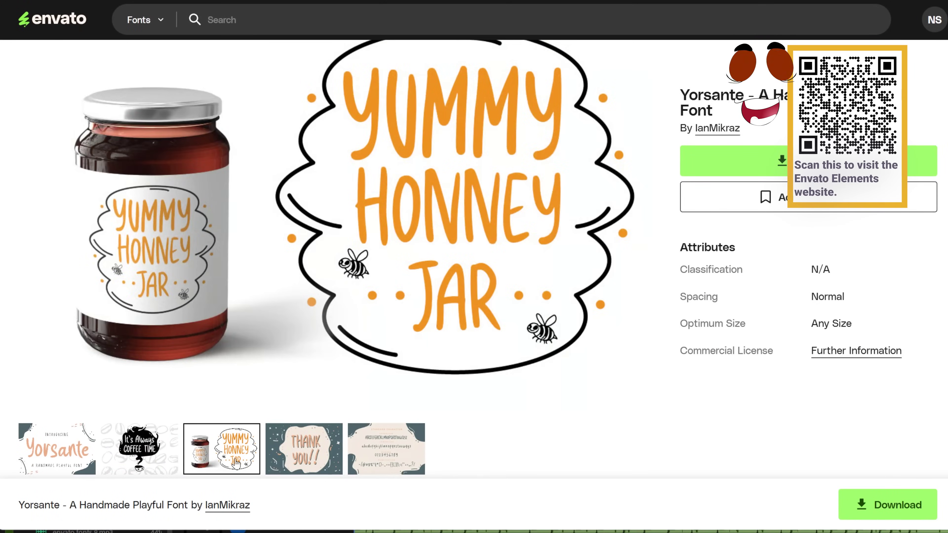
click(304, 448)
click(386, 448)
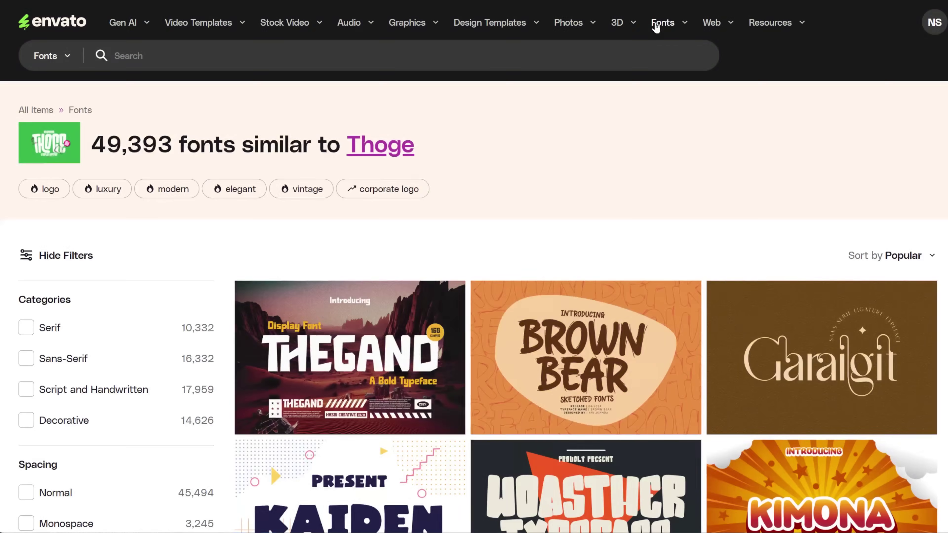
Show the full fonts catalogue and examine the available category, spacing, optimum size and property filters.
mouse_move(655, 27)
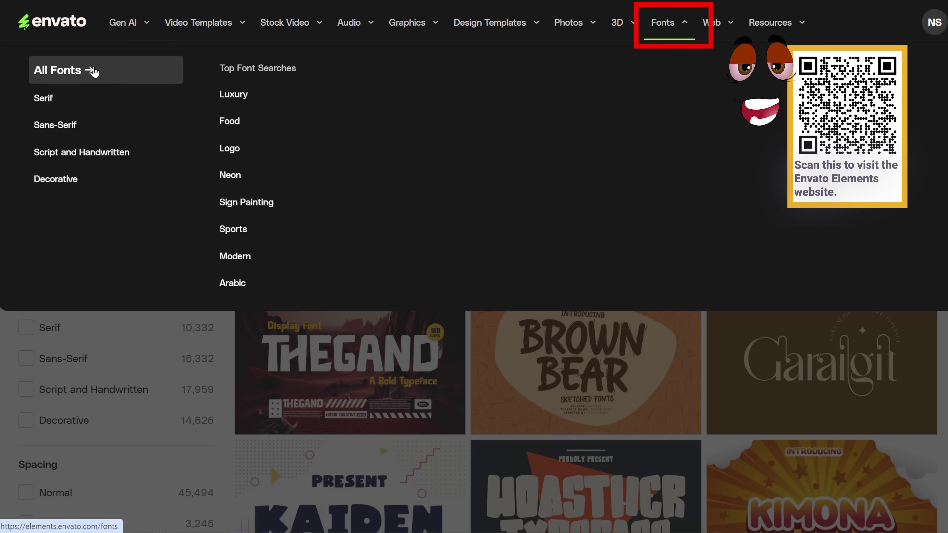
click(93, 70)
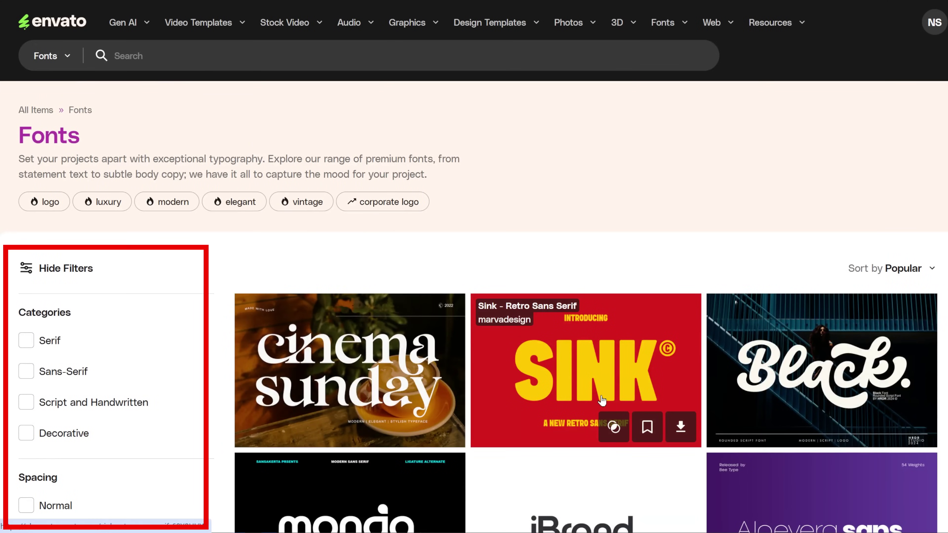
scroll(541, 394, down, 3)
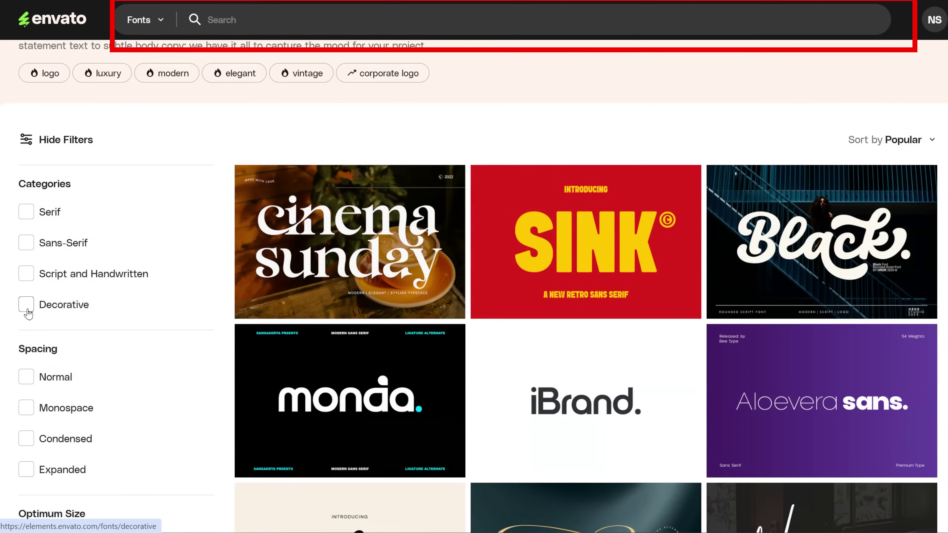
scroll(28, 313, down, 3)
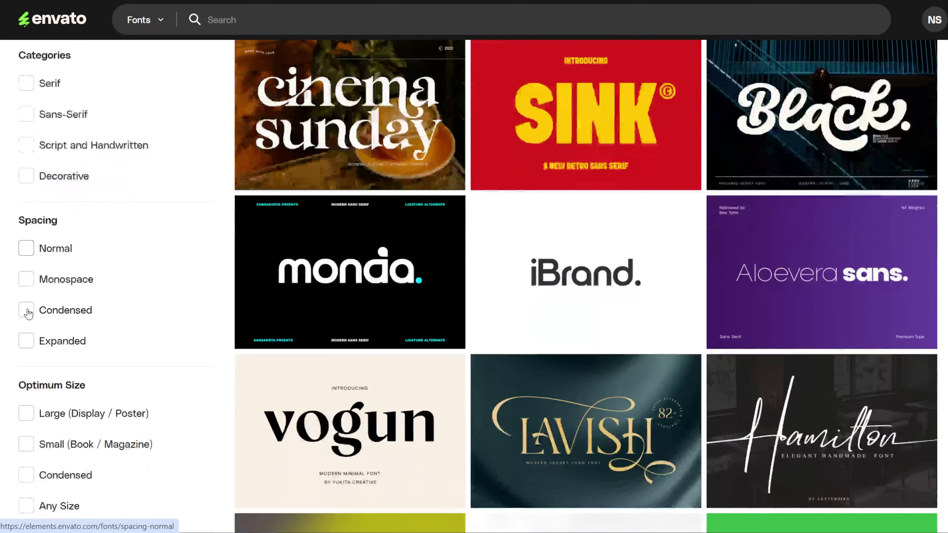
scroll(125, 335, down, 3)
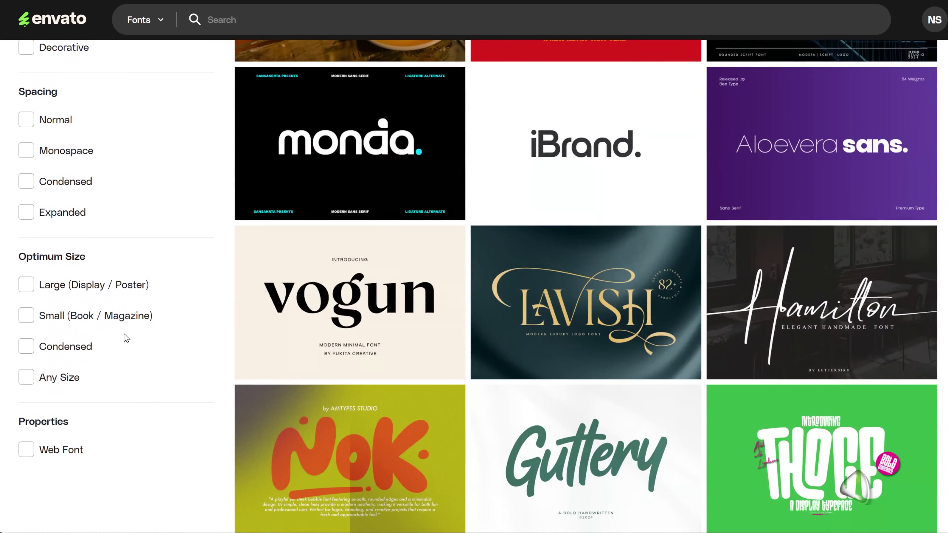
Show fonts similar to iBrand - Logo Font and open the Cordro - Modern Display Typeface page.
mouse_move(298, 317)
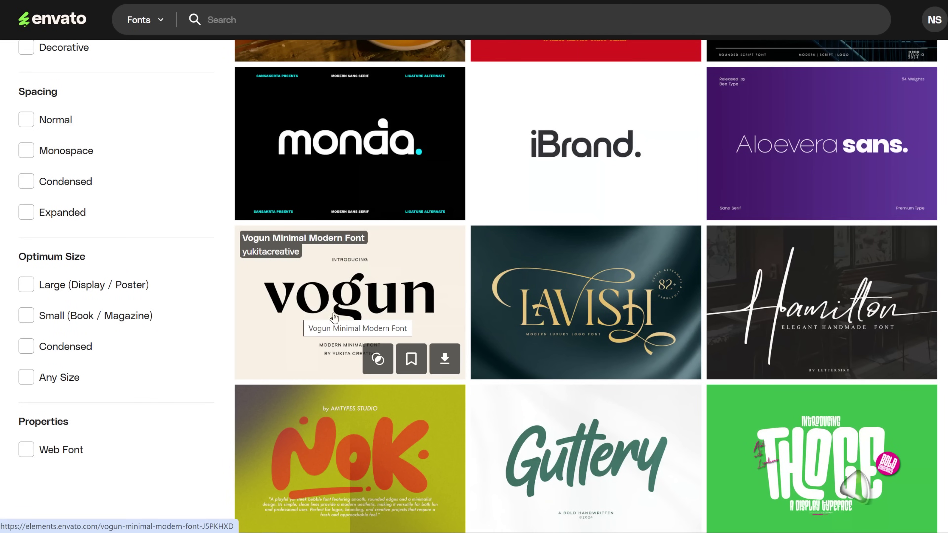
mouse_move(555, 320)
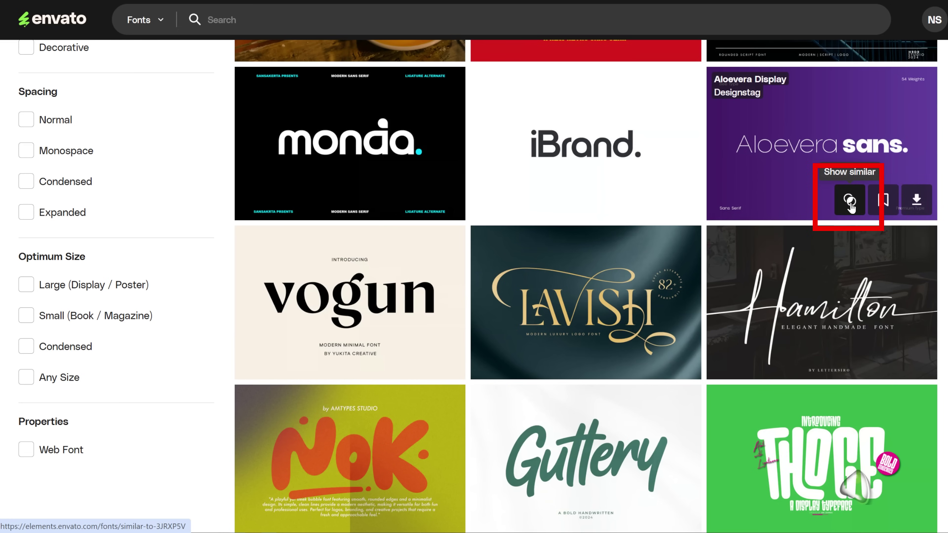
click(851, 203)
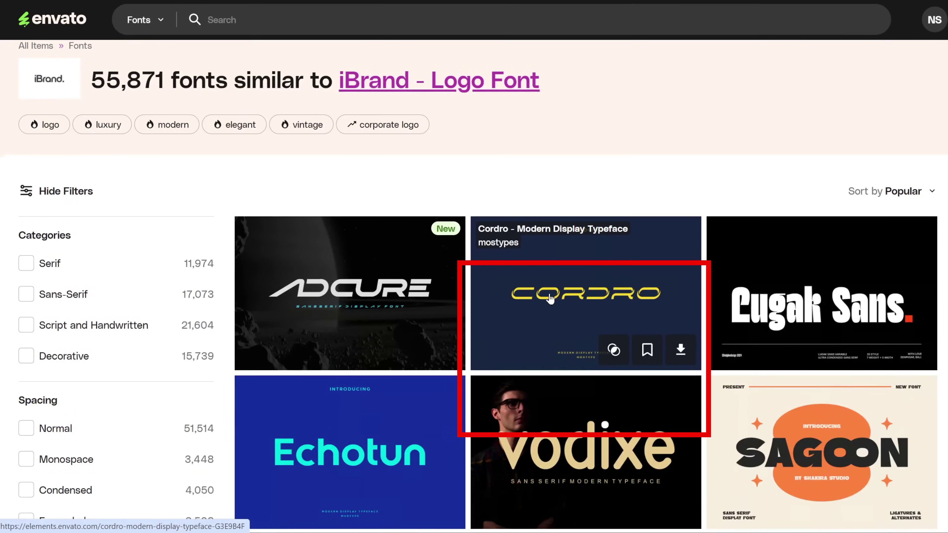
scroll(542, 295, up, 2)
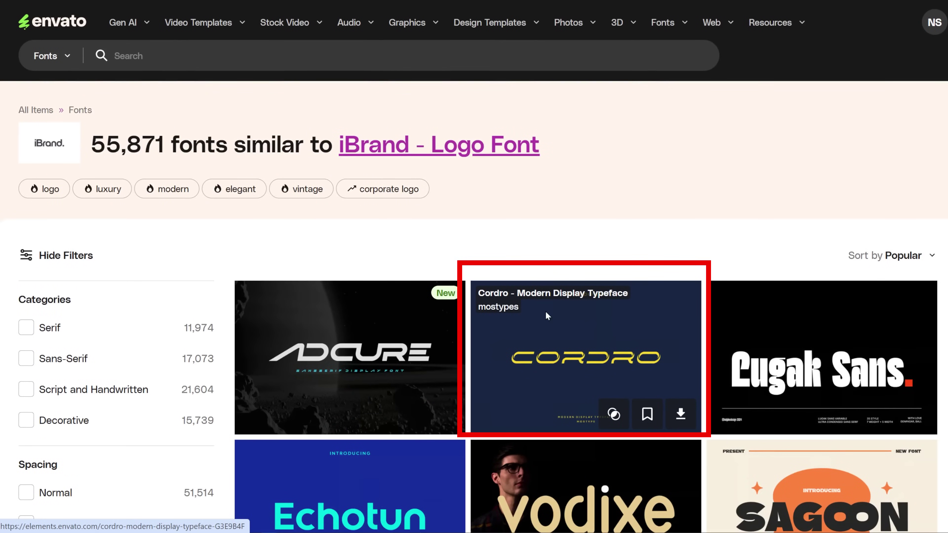
click(590, 369)
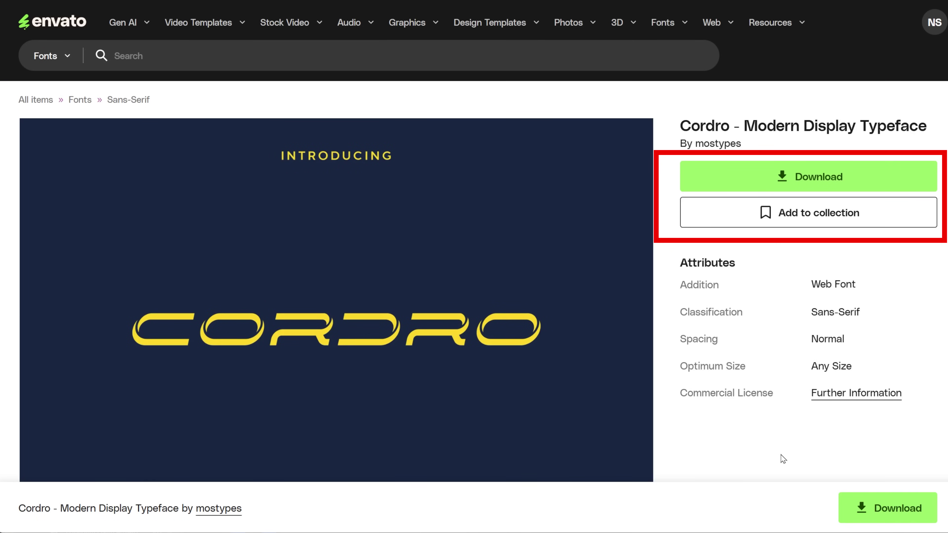
key(alt+Left)
mouse_move(568, 343)
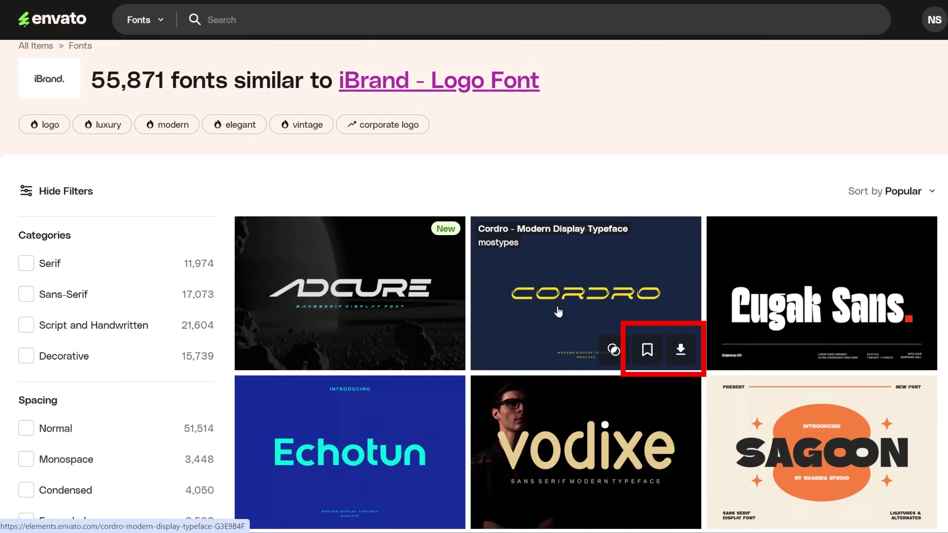
click(542, 294)
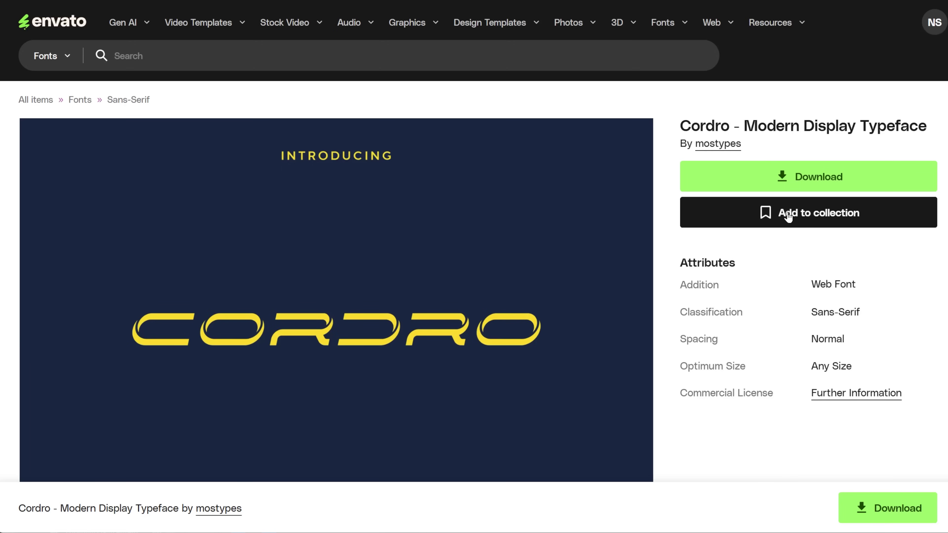
Add the Cordro typeface to a new collection named "Canva fonts".
click(788, 217)
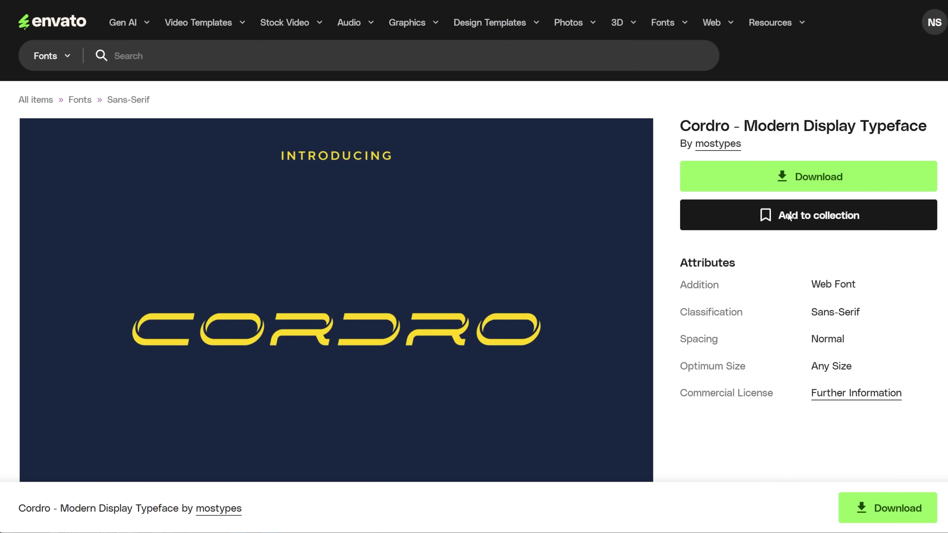
click(789, 216)
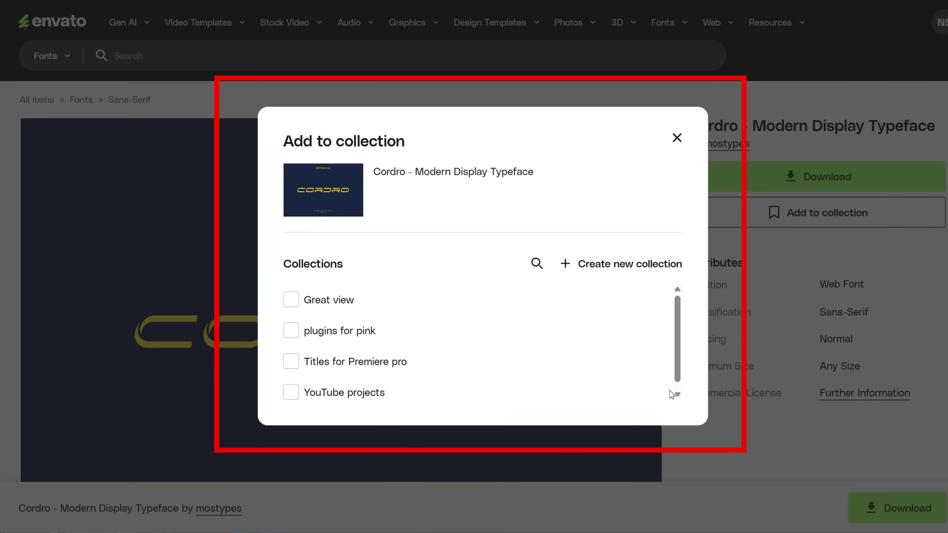
click(625, 265)
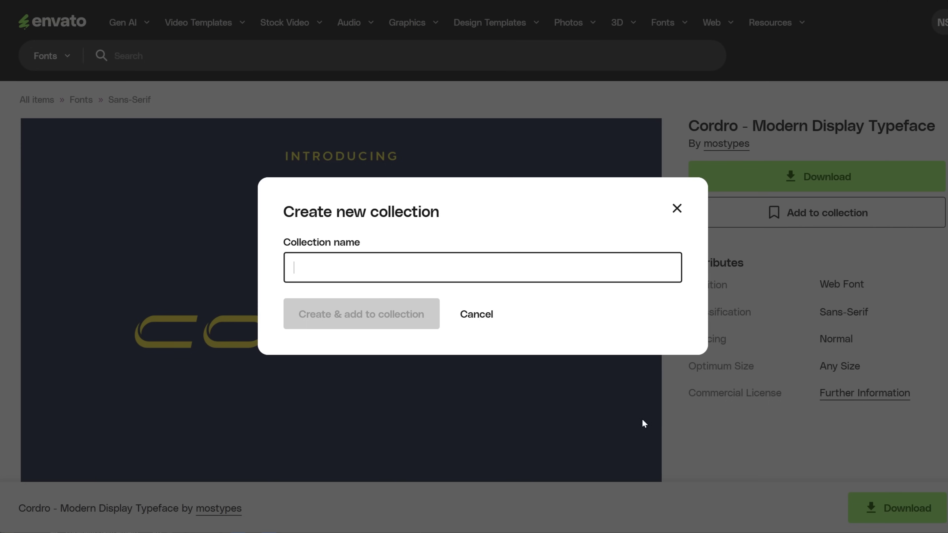
text(Canva)
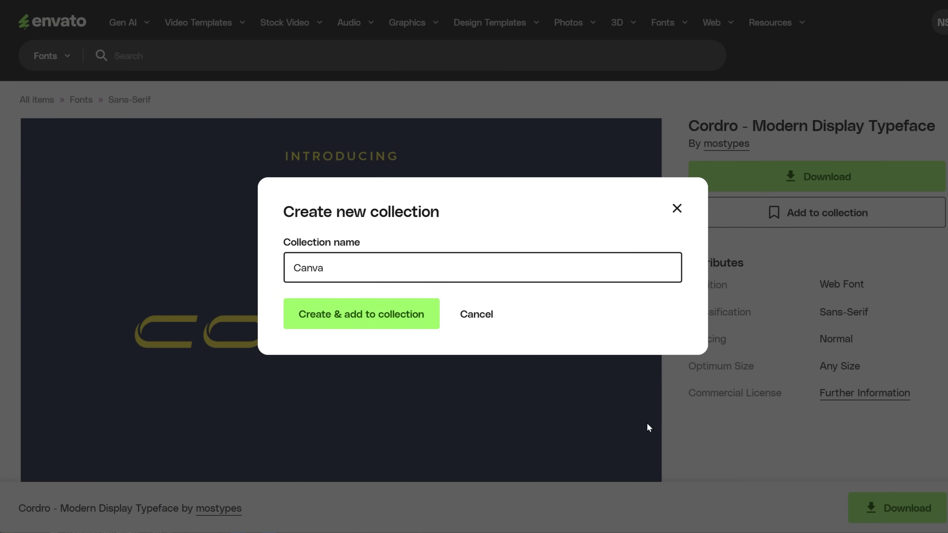
text( fonts)
click(373, 313)
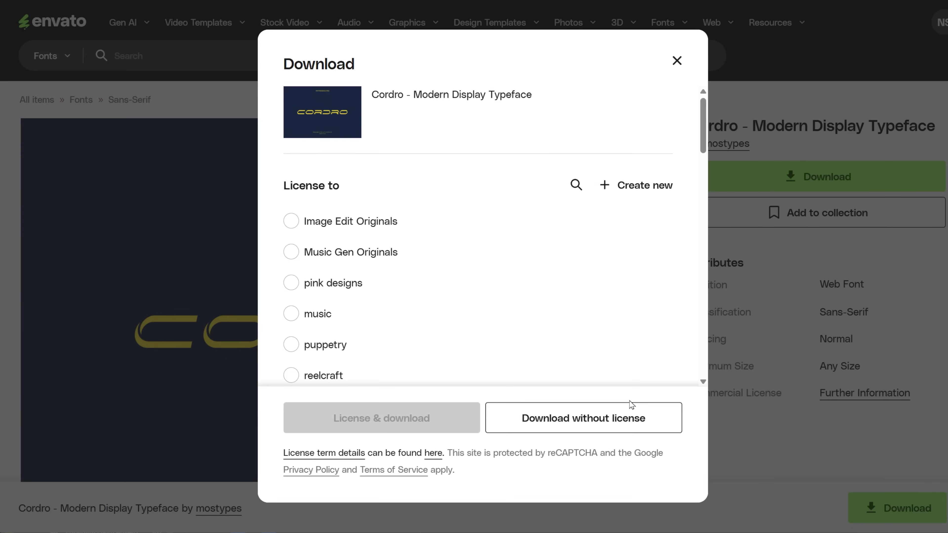
License the Cordro typeface to a new project named "Canva fonts" and download it.
click(635, 187)
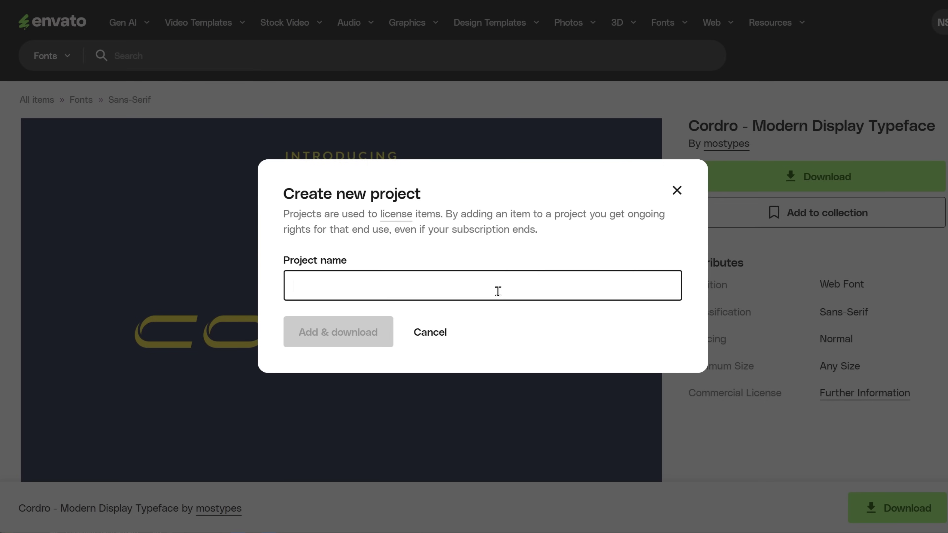
text(Canva)
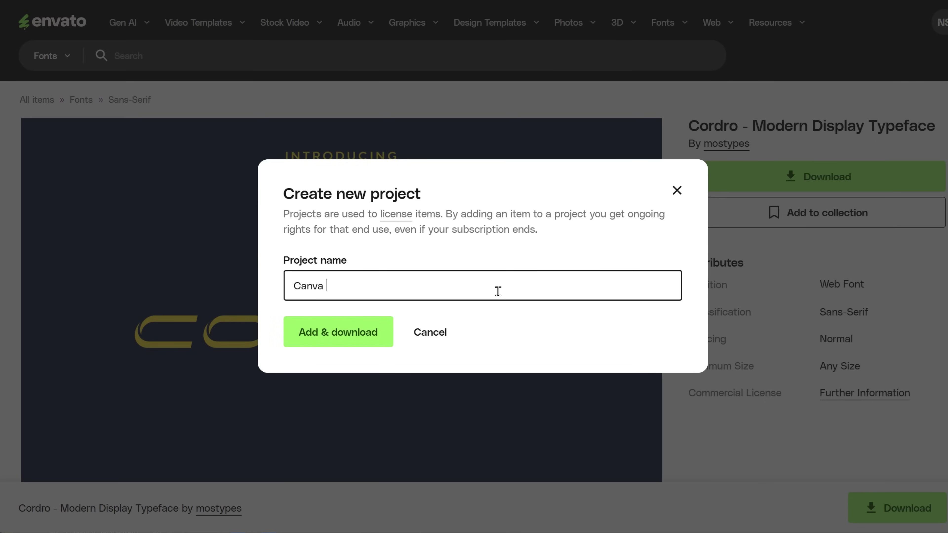
text( fonts)
click(367, 330)
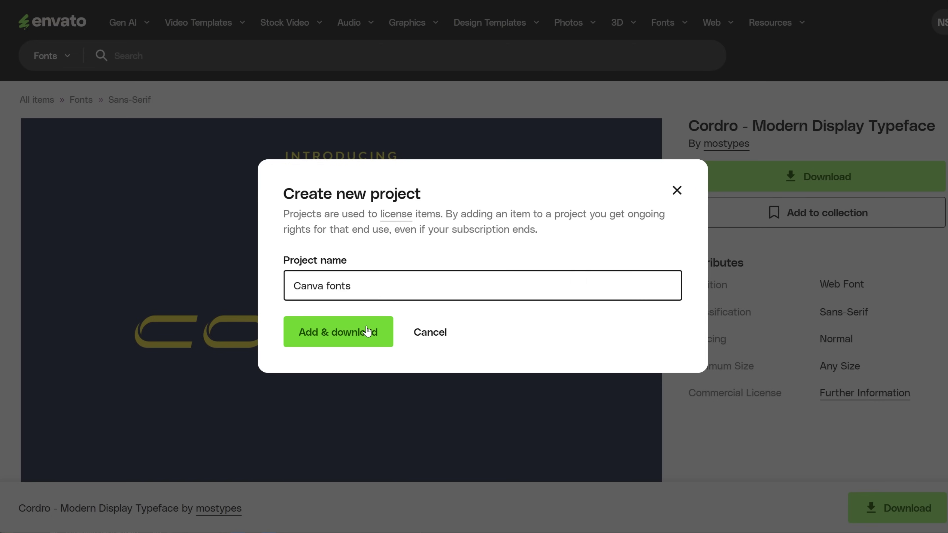
click(367, 330)
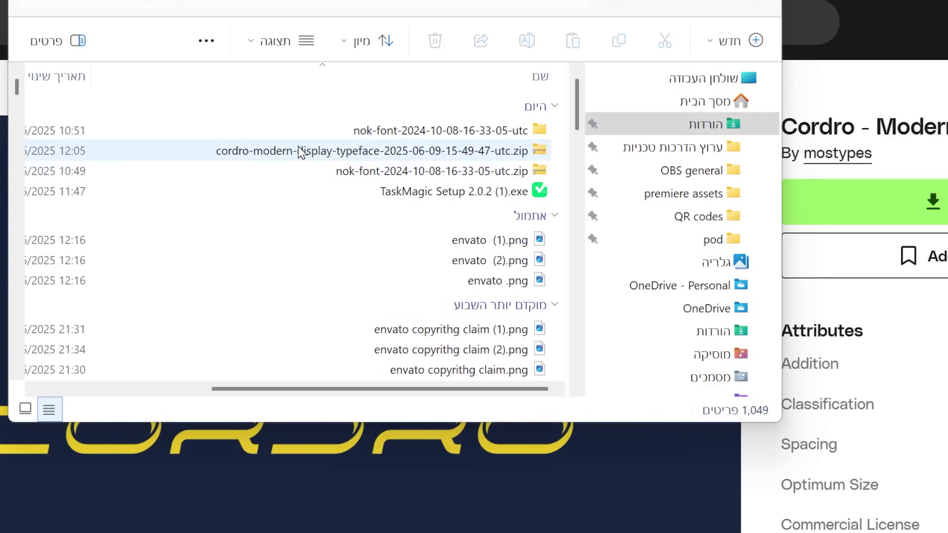
Switch to File Explorer and examine the OTF and TTF subfolders inside the Nok Font folder.
double_click(381, 157)
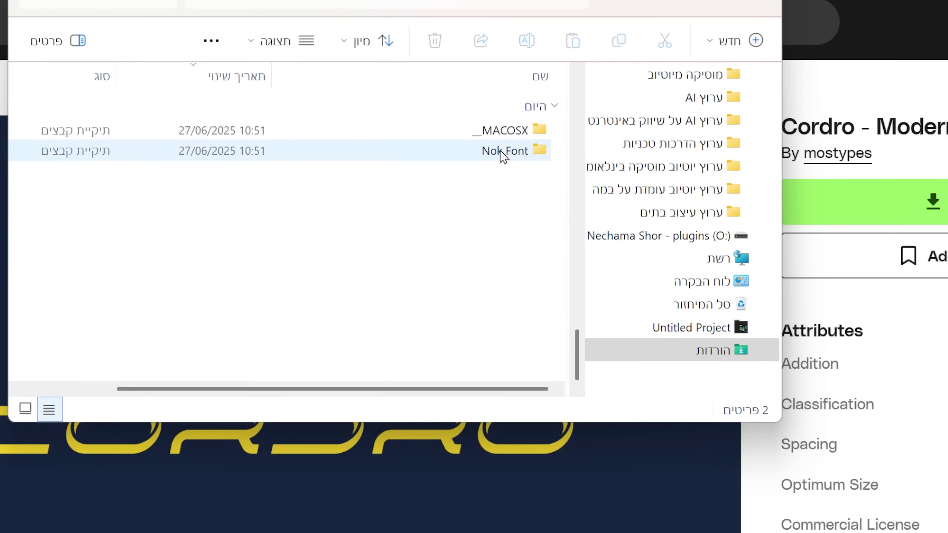
double_click(501, 152)
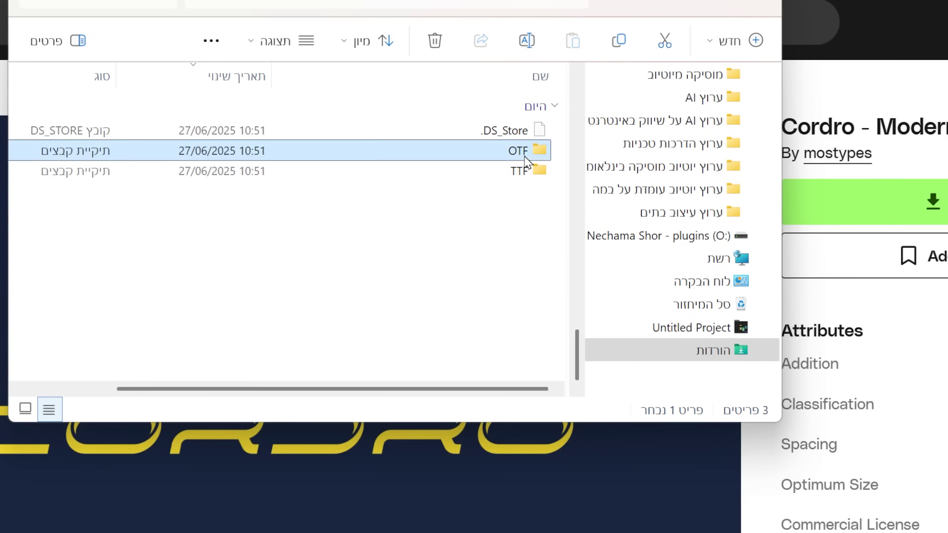
double_click(533, 151)
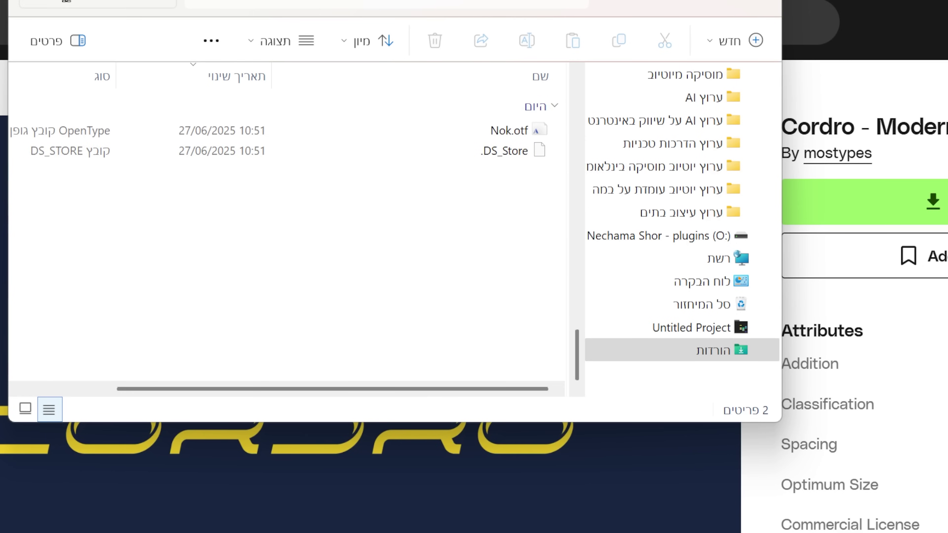
key(alt+Left)
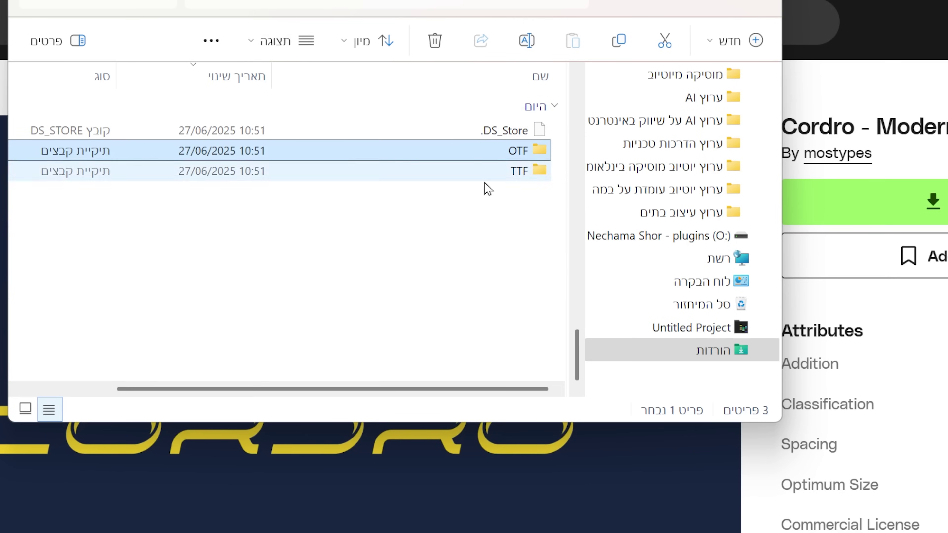
click(524, 172)
double_click(524, 172)
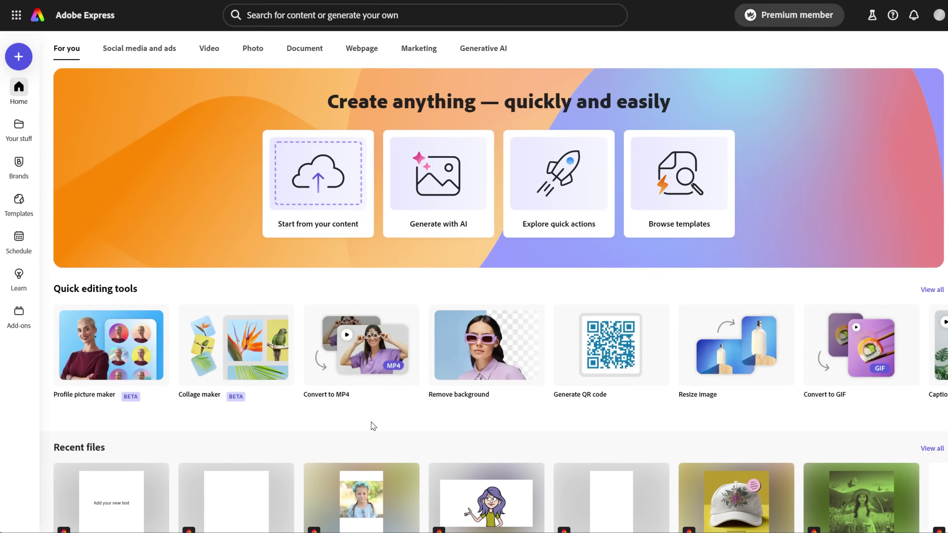
Switch to Adobe Express, create a blank square design and show the Content Game tips brand.
click(22, 63)
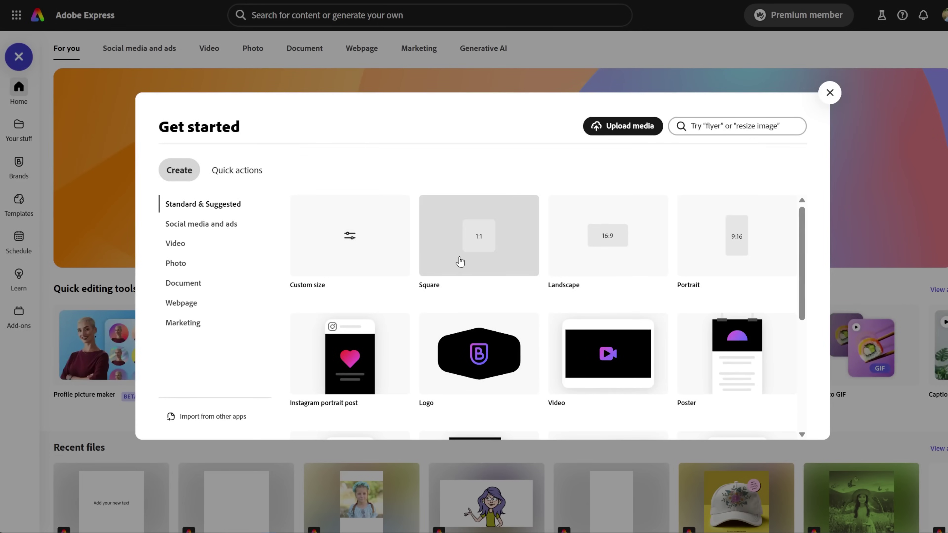
click(460, 263)
click(18, 142)
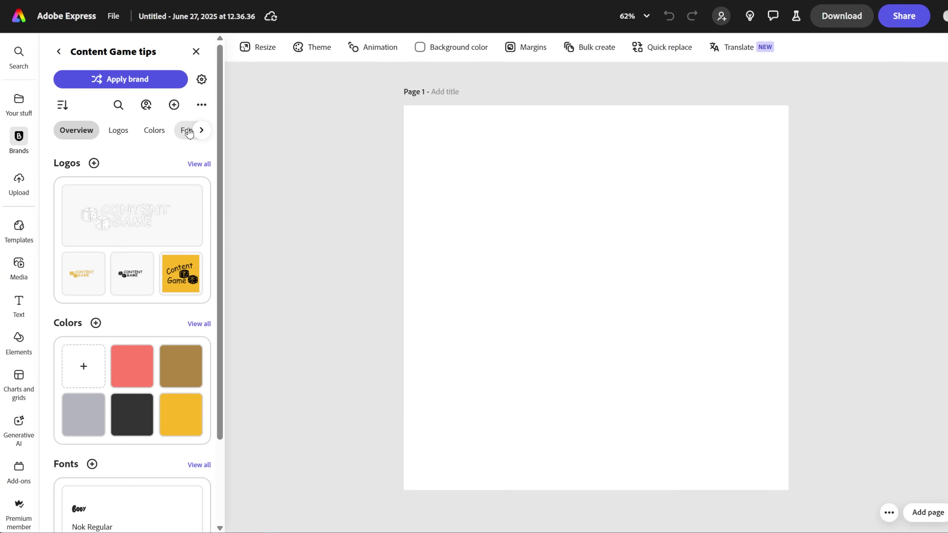
Upload Cordro.otf through the fonts of the Content Game tips brand, acknowledging the font rights and licenses.
scroll(152, 395, down, 3)
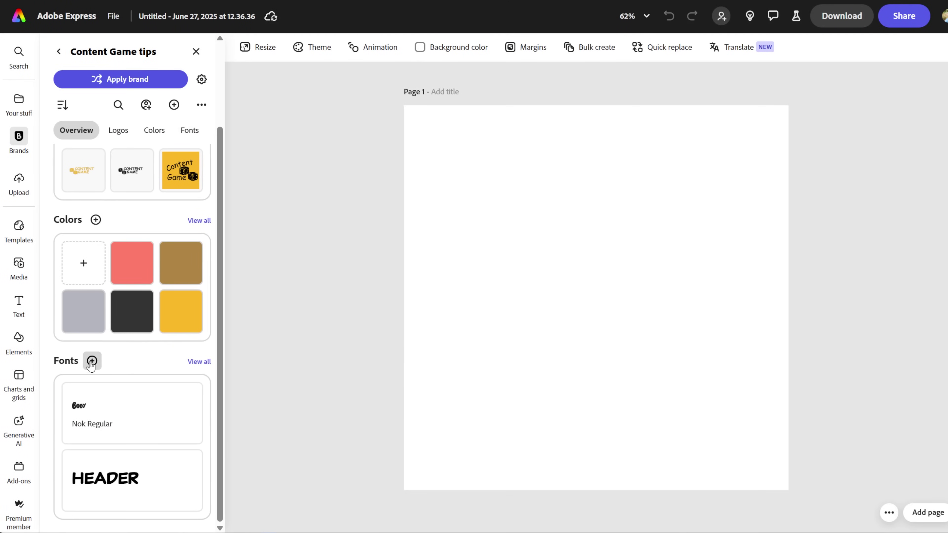
click(92, 361)
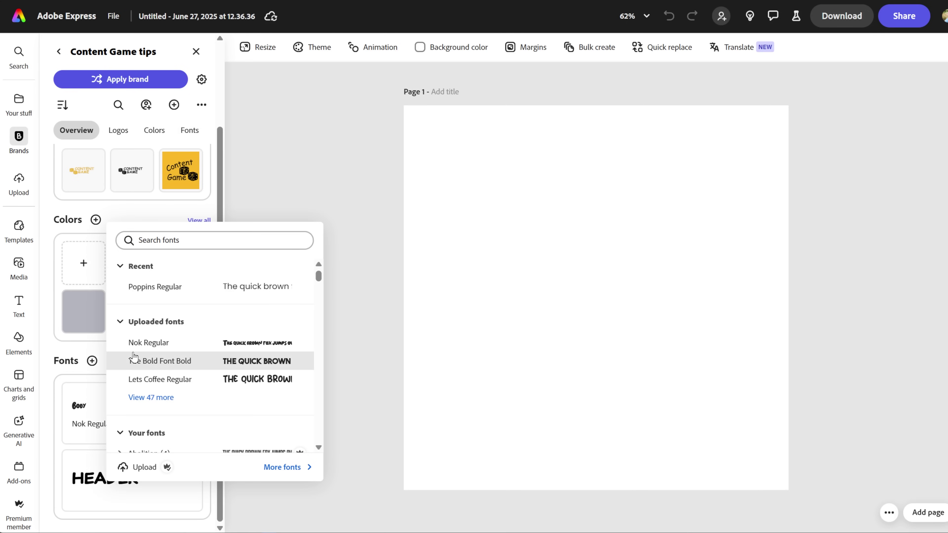
click(159, 468)
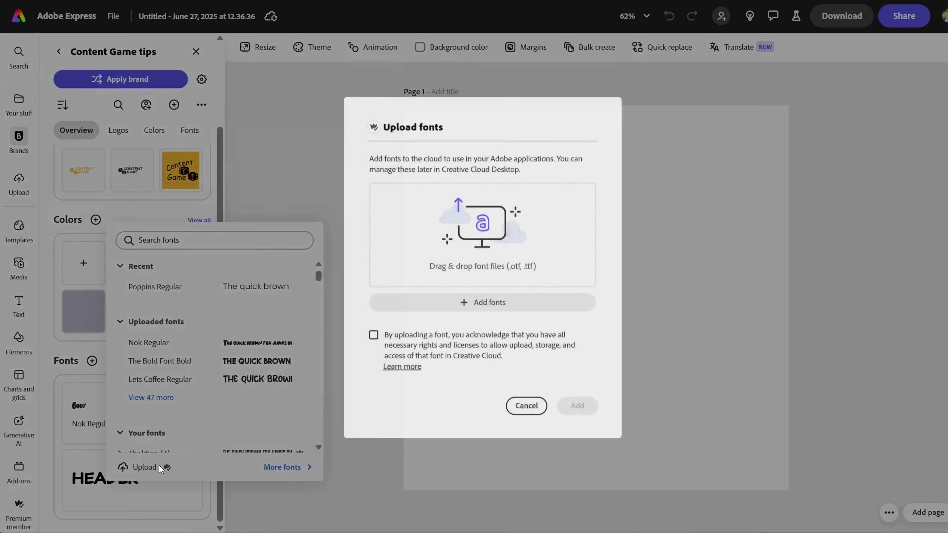
click(473, 302)
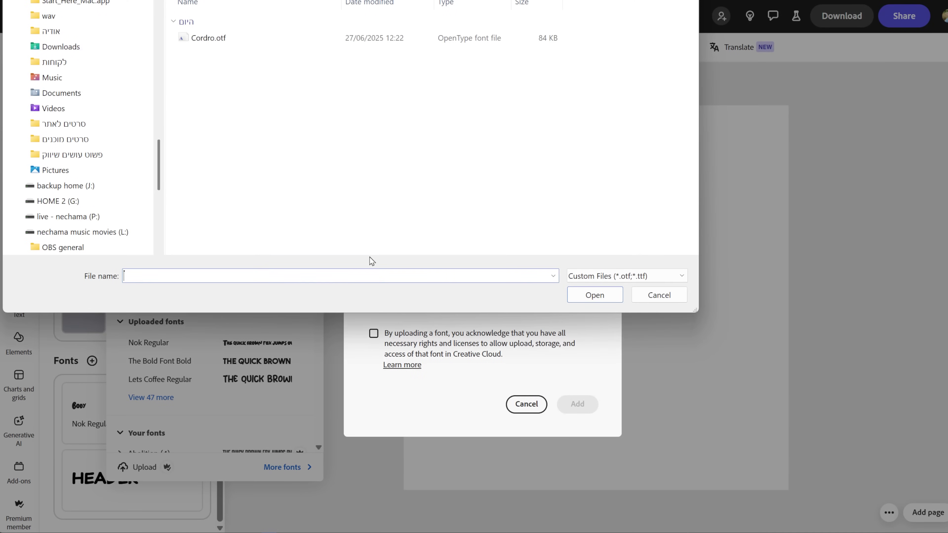
click(215, 38)
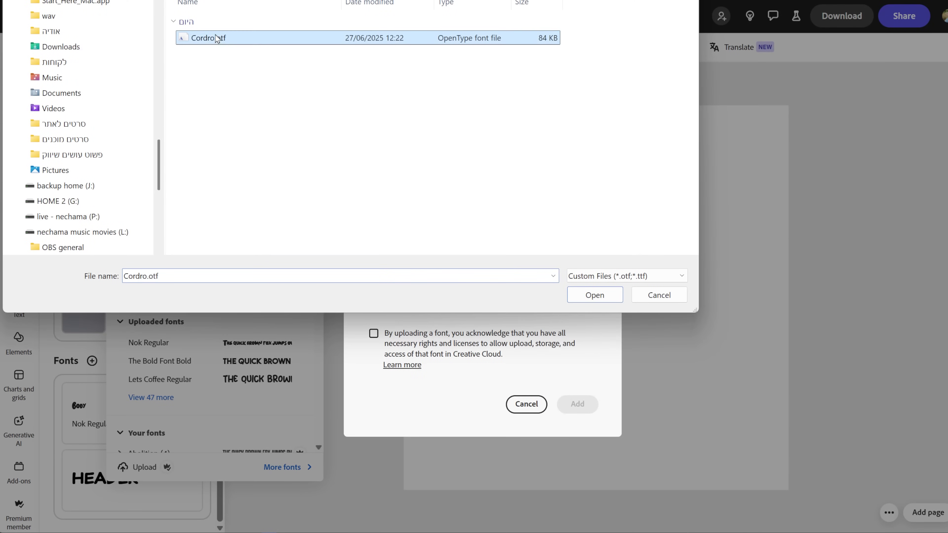
click(601, 301)
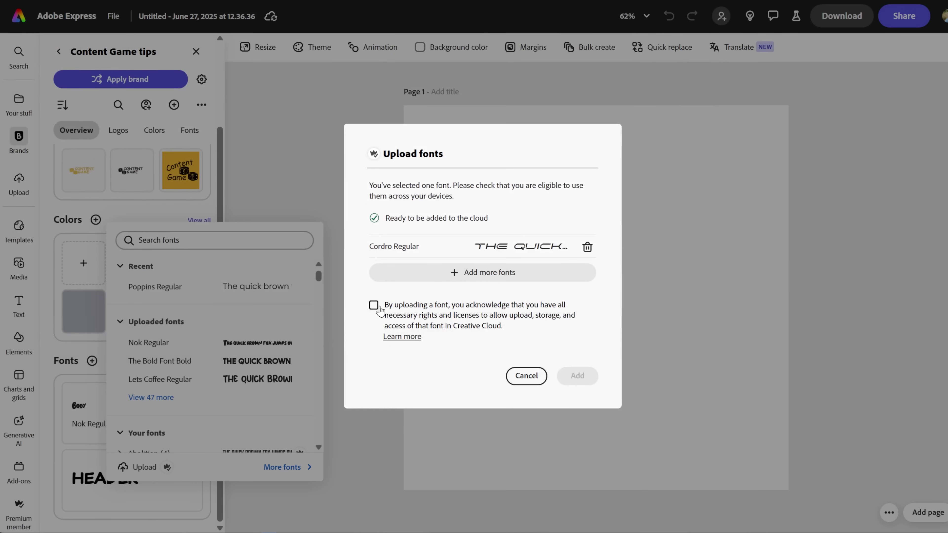
click(373, 304)
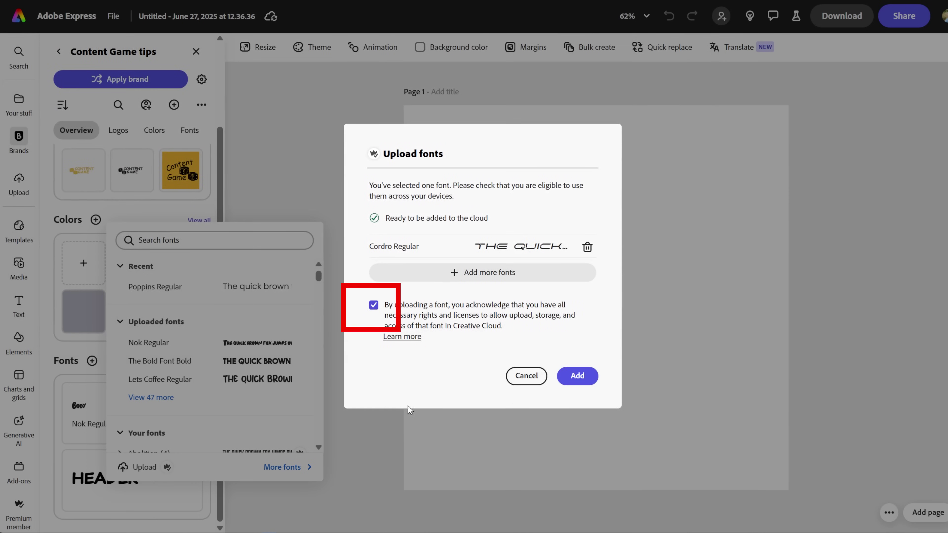
click(575, 381)
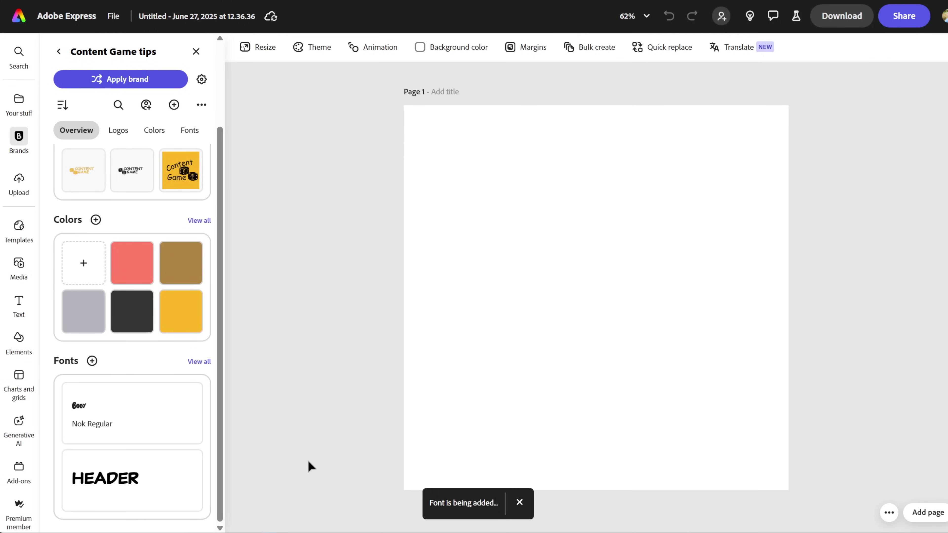
Show all fonts of the Content Game tips brand and look at the option for adding a font to it.
click(201, 363)
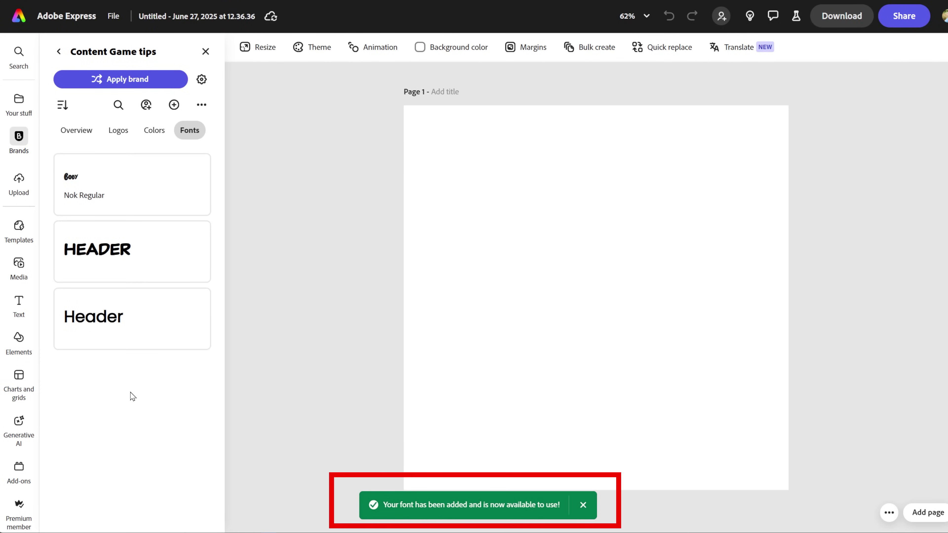
click(105, 130)
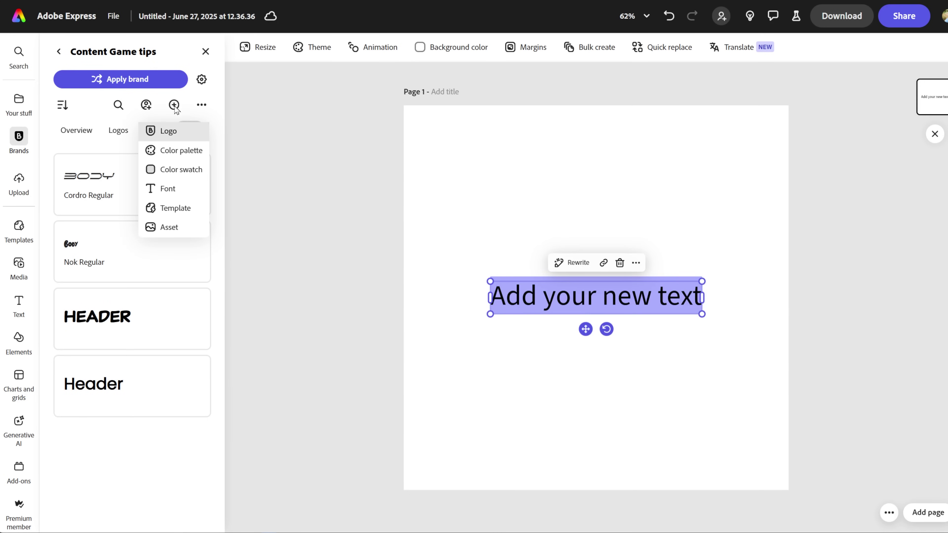
click(168, 189)
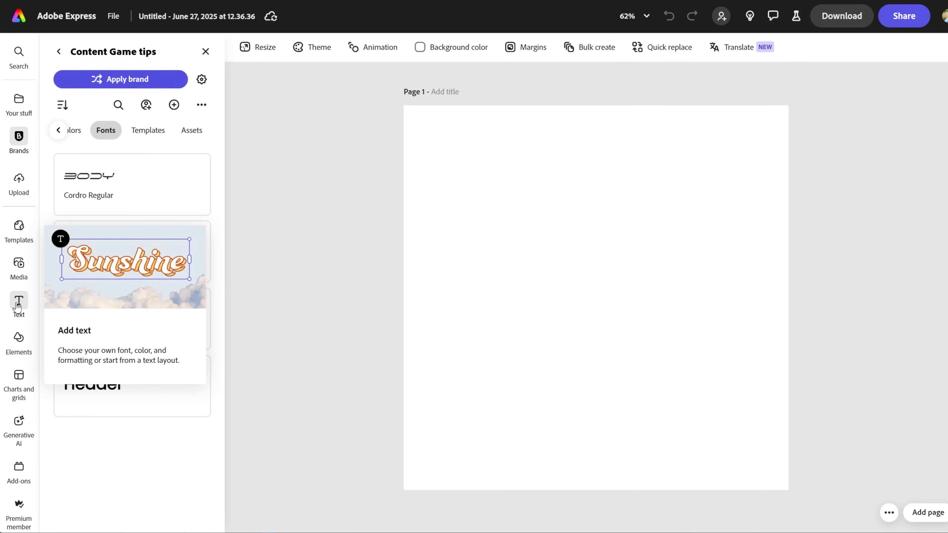
Add a new text box to the page and search its font list for "cordro".
click(19, 302)
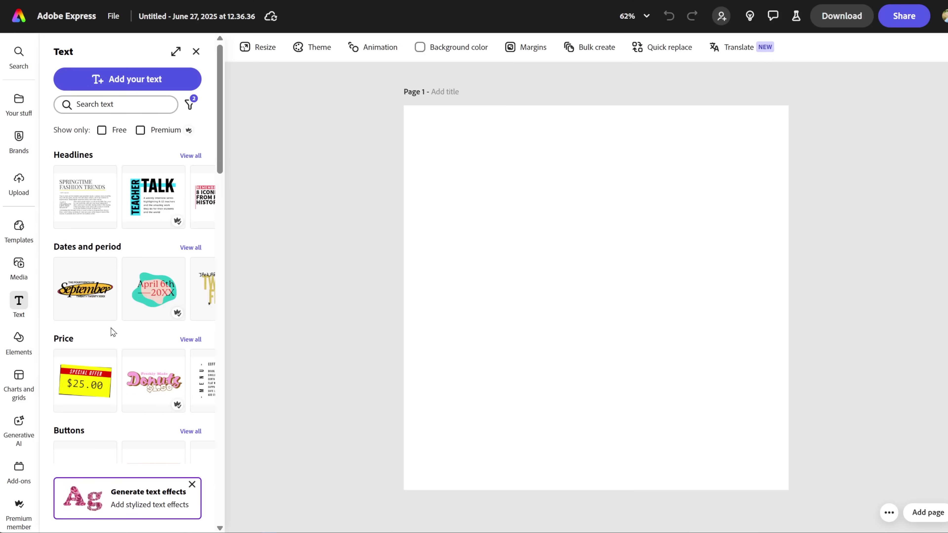
click(159, 87)
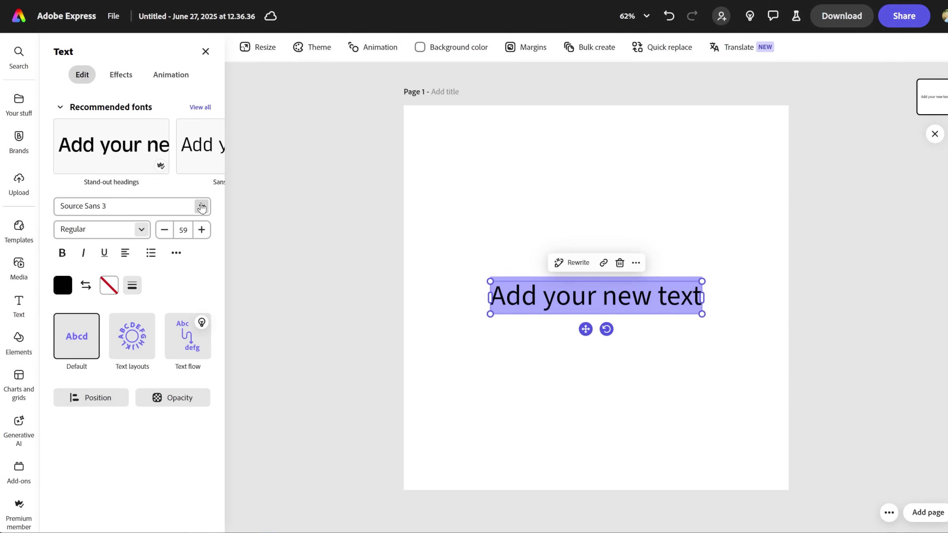
click(201, 206)
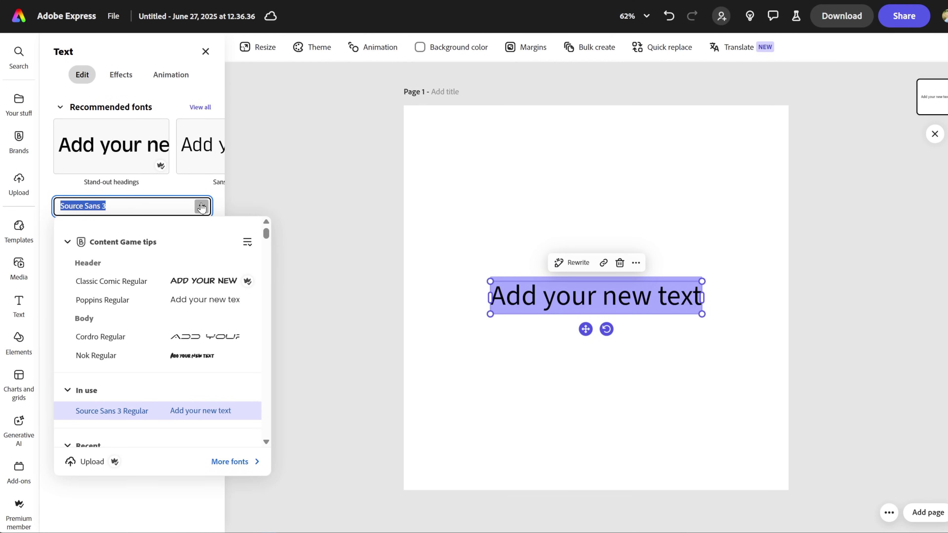
scroll(190, 321, down, 7)
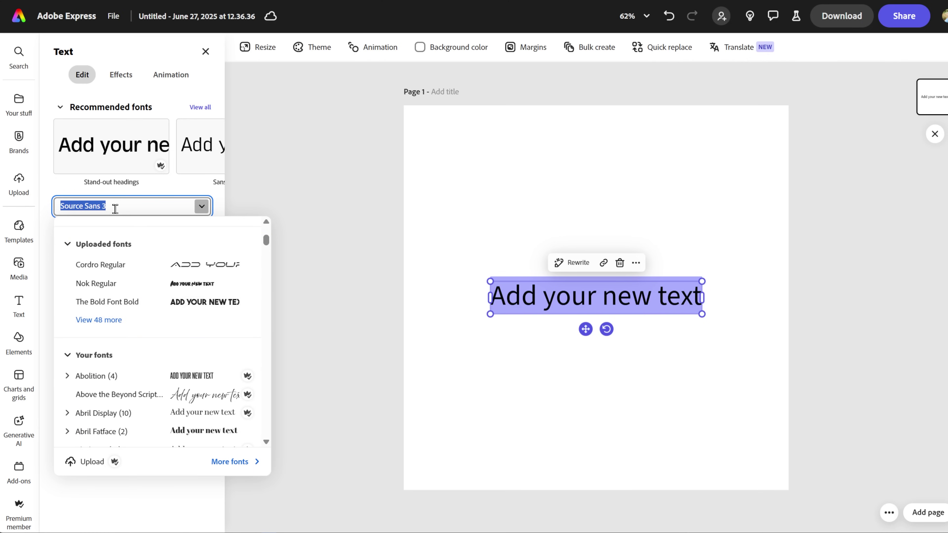
text(cordro)
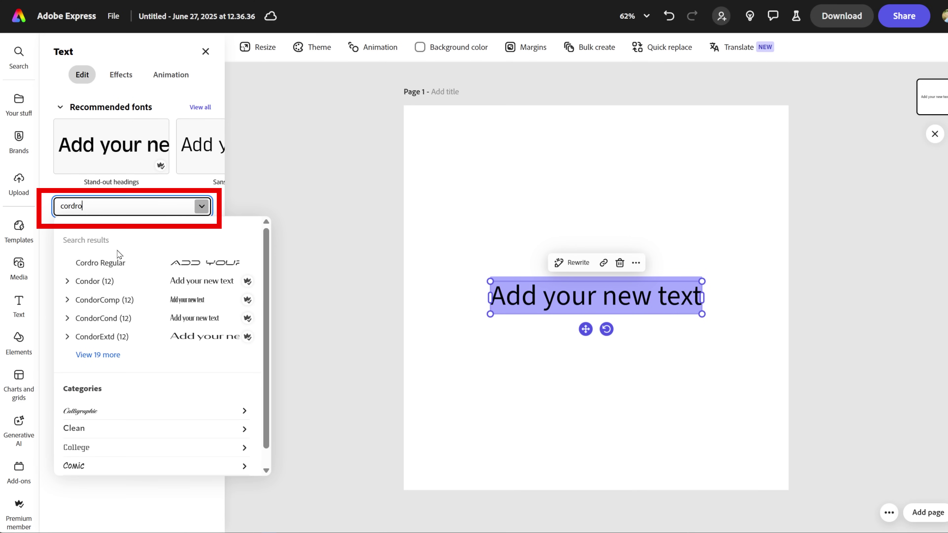
key(Escape)
click(201, 207)
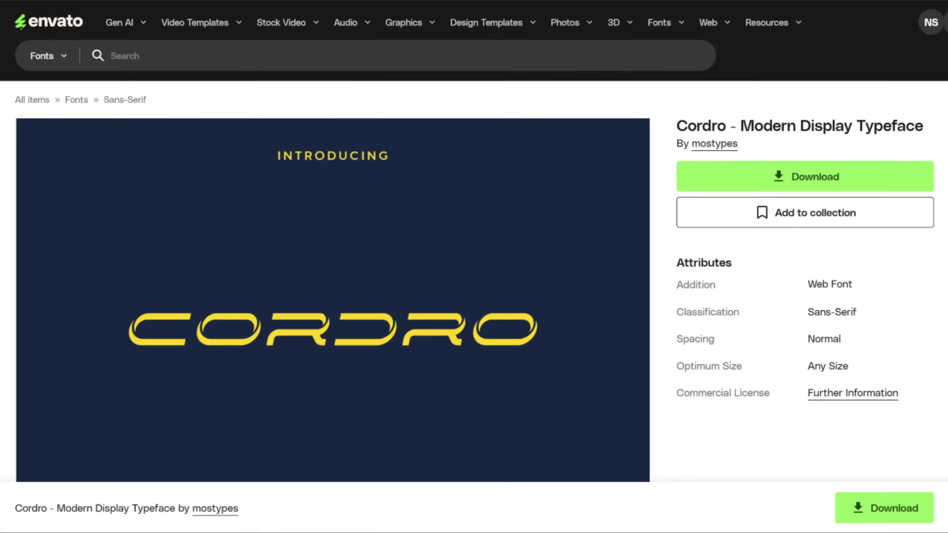
Switch to Envato, open the Cordro typeface's commercial license information and highlight the question about relicensing fonts or addons for each project.
click(854, 393)
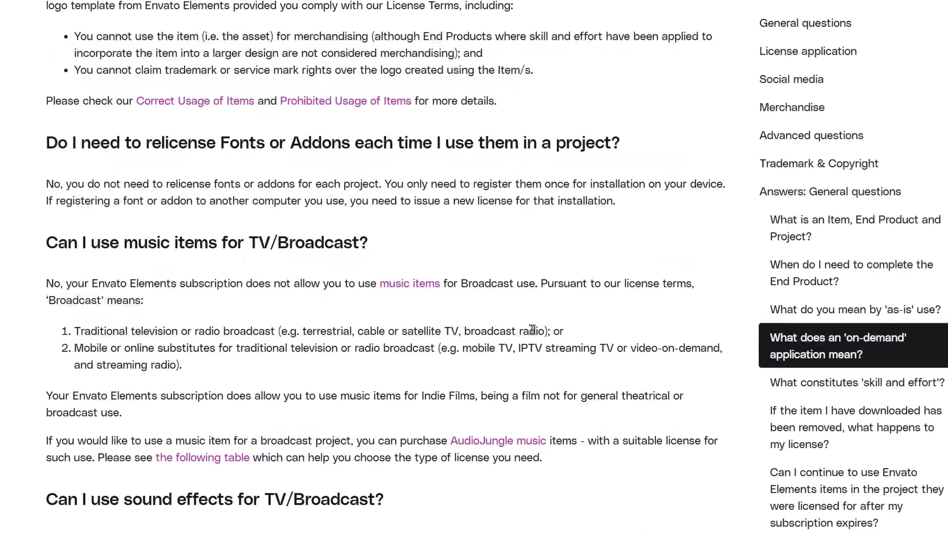
drag(42, 143, 674, 156)
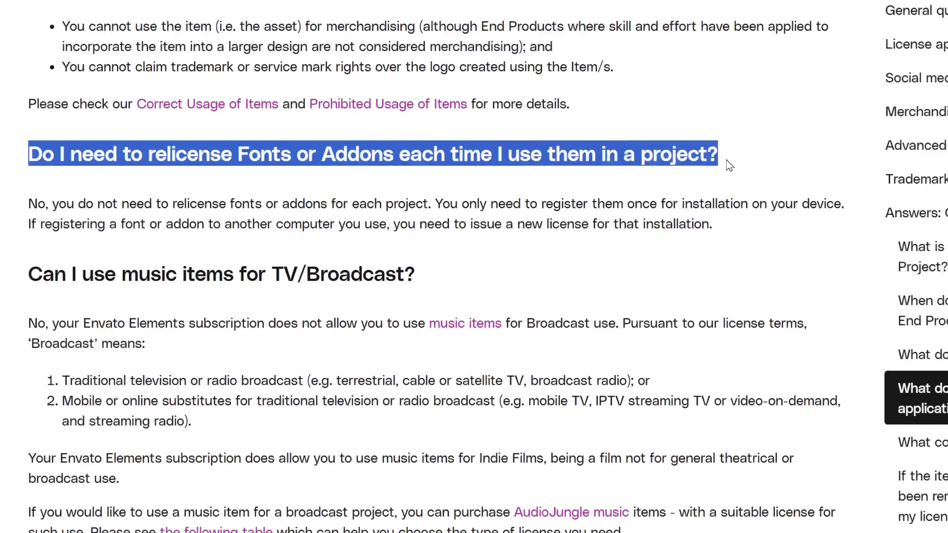